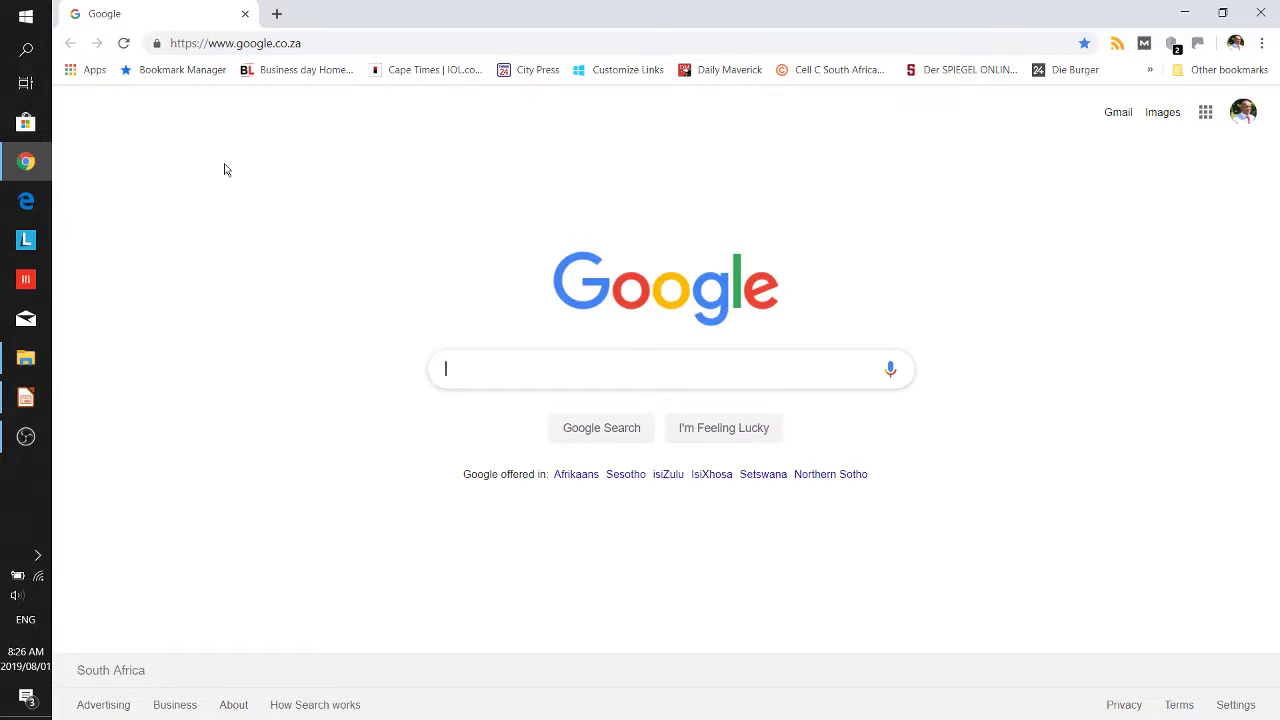
- In a new tab, search for 'services seta lmis' and reach the LMIS login page
{"action": "left_click", "coordinate": [278, 15]}
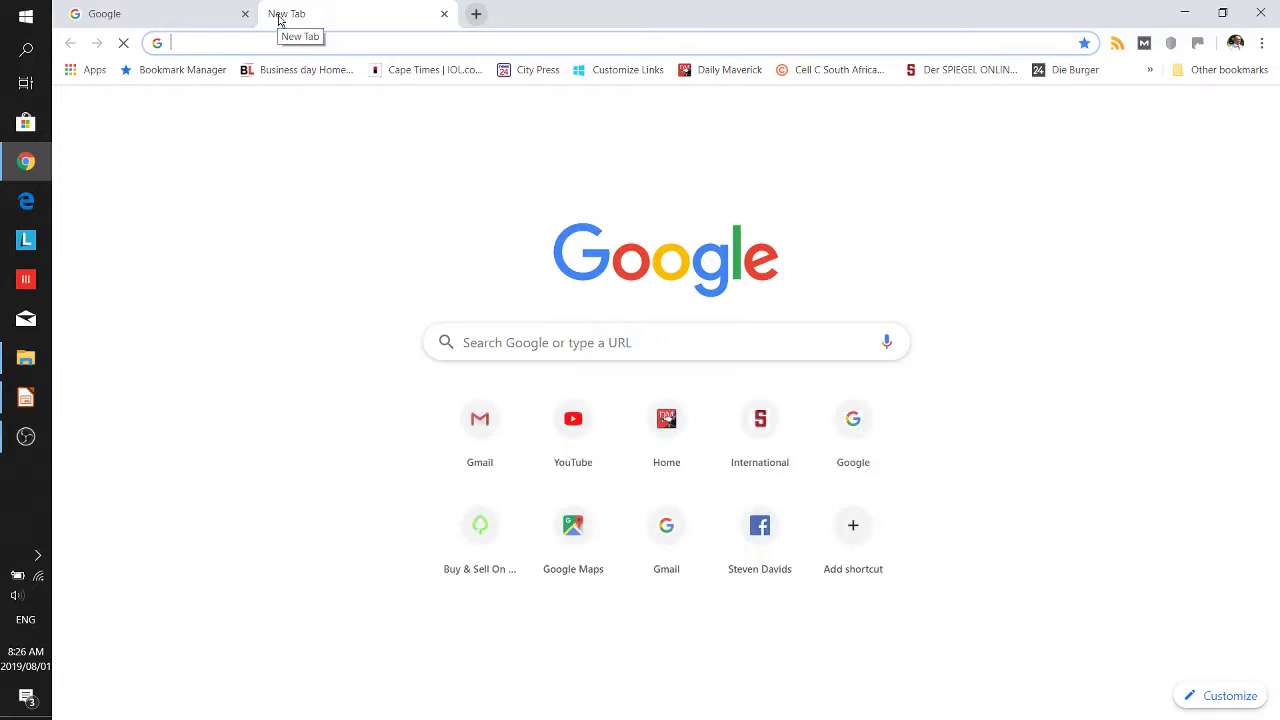
{"action": "type", "text": "se"}
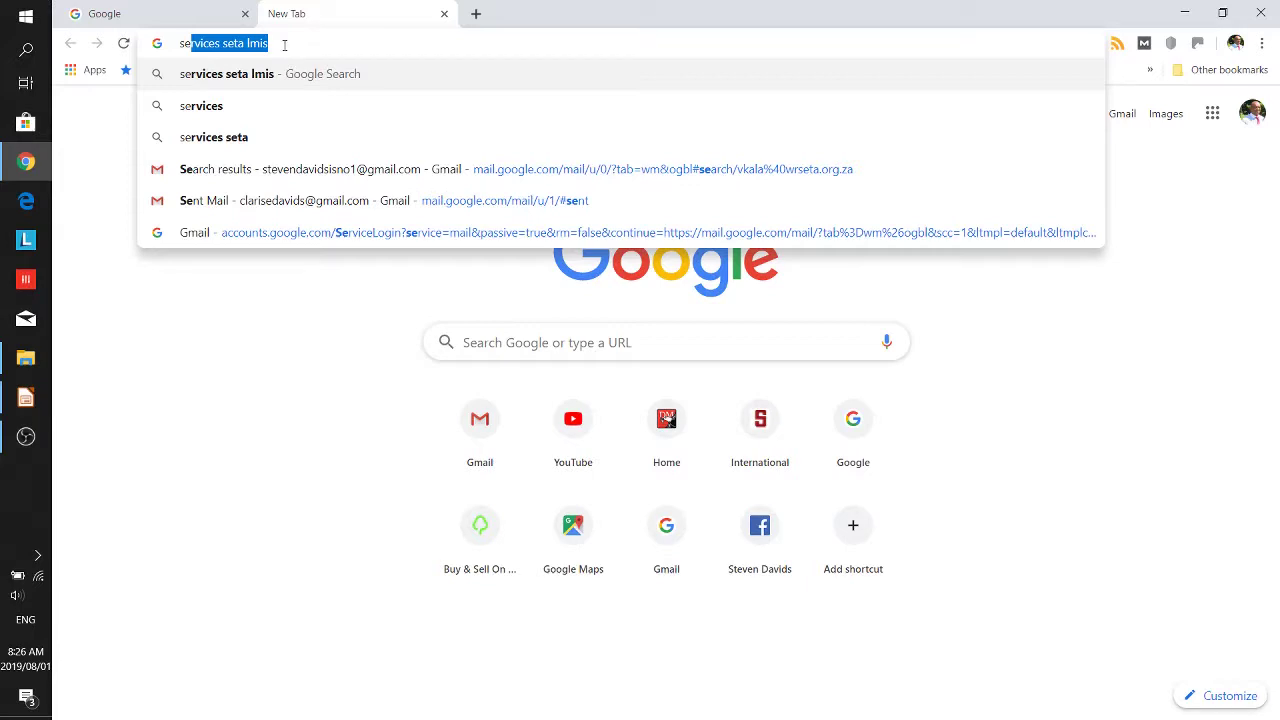
{"action": "left_click", "coordinate": [284, 44]}
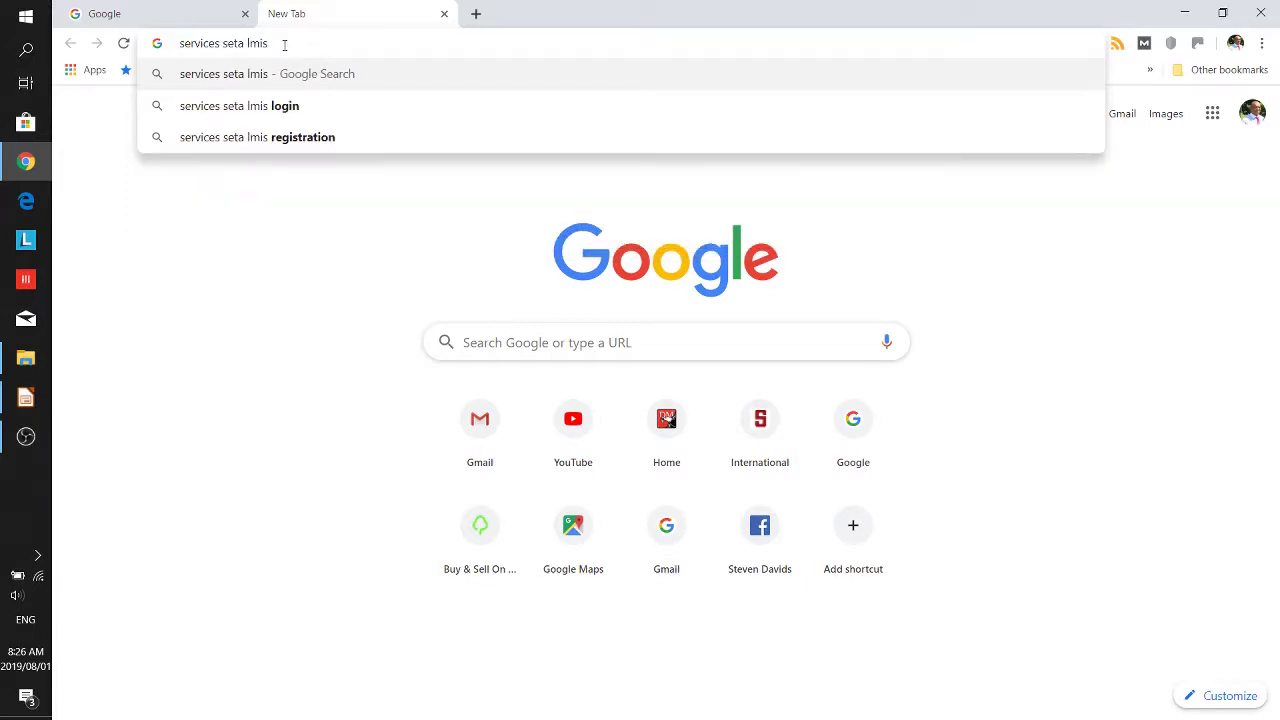
{"action": "key", "text": "Return"}
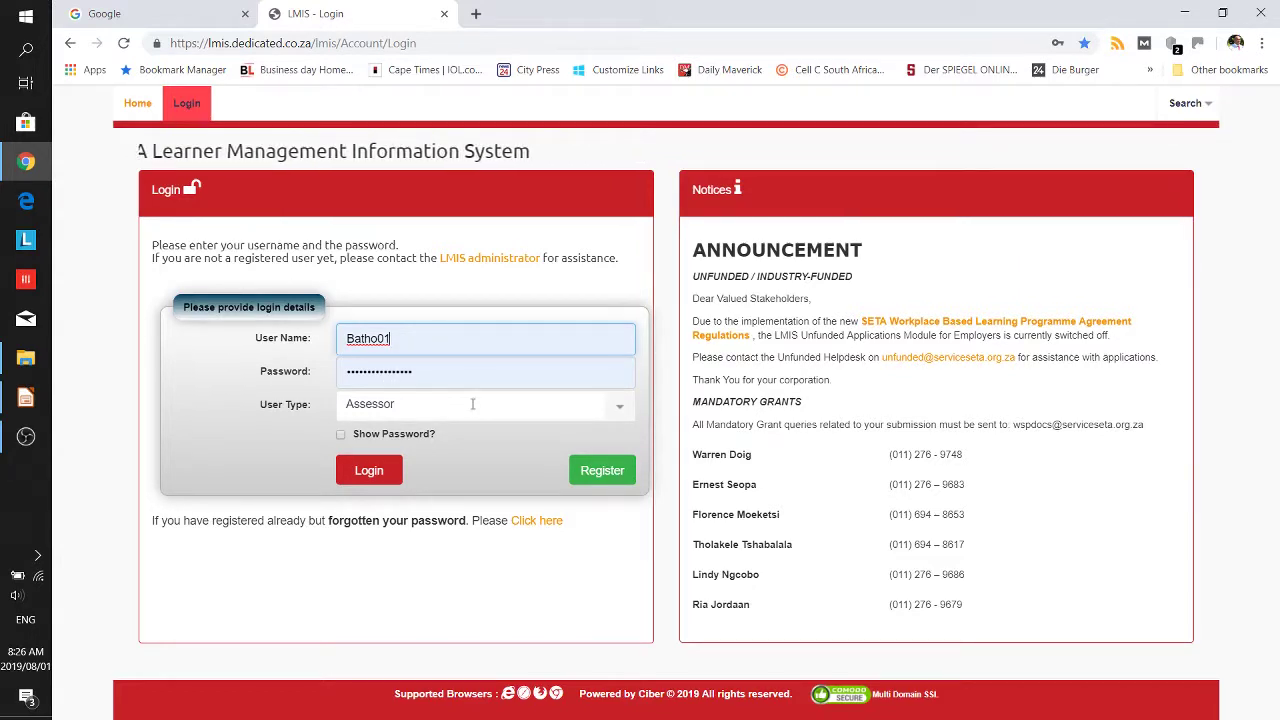
- Review the three User Type options and keep Assessor selected
{"action": "left_click", "coordinate": [617, 413]}
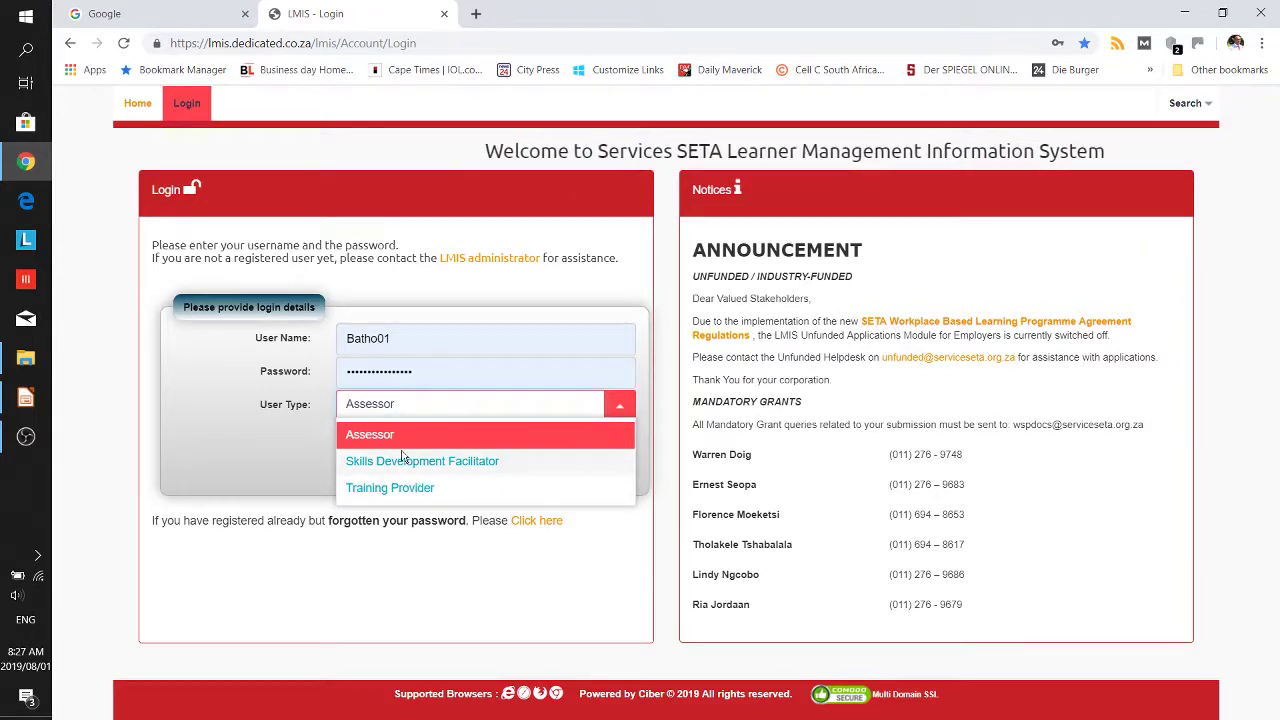
{"action": "left_click", "coordinate": [402, 440]}
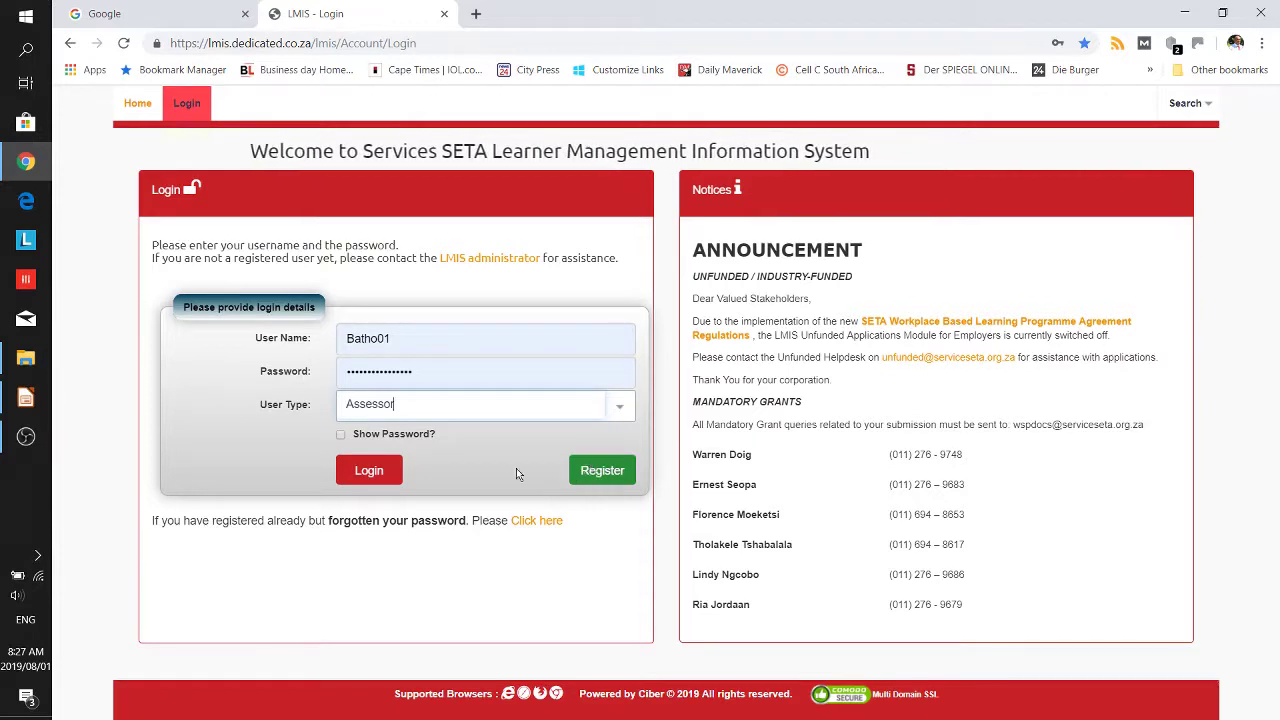
- Log in as Assessor, browse accreditations, documents, experience and education sections, then log off
{"action": "left_click", "coordinate": [394, 477]}
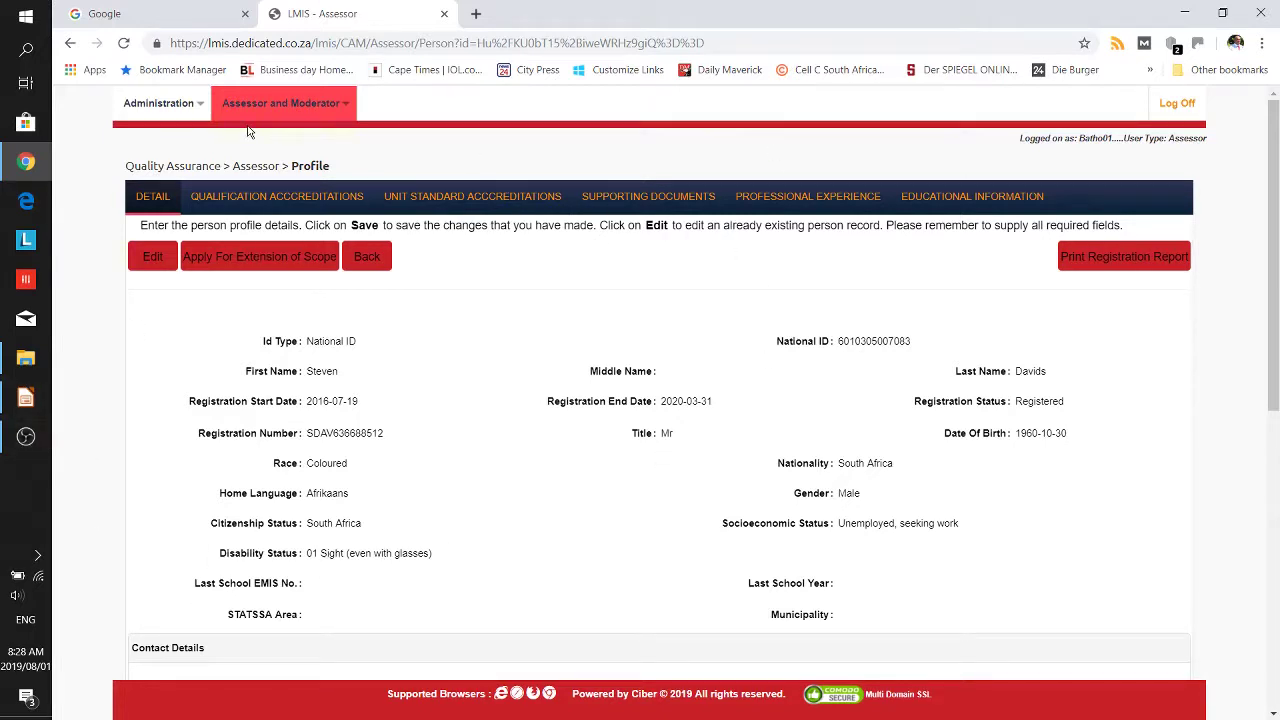
{"action": "left_click", "coordinate": [493, 197]}
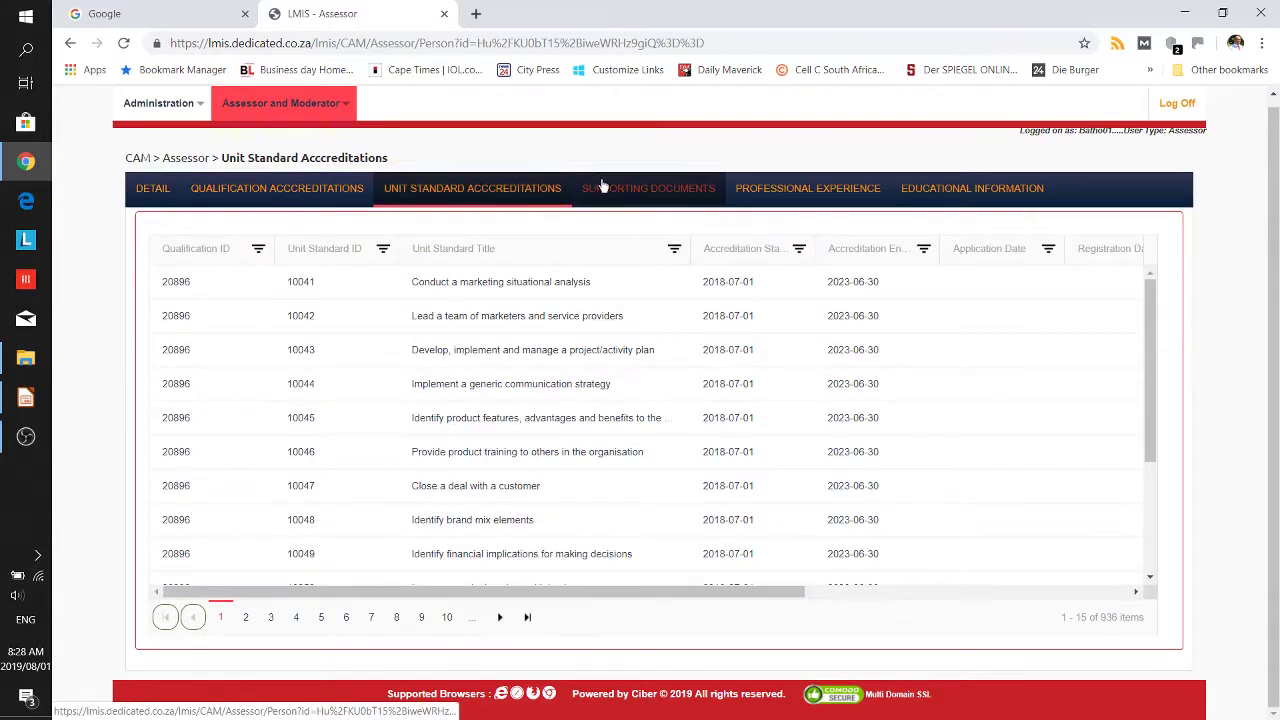
{"action": "left_click", "coordinate": [617, 197]}
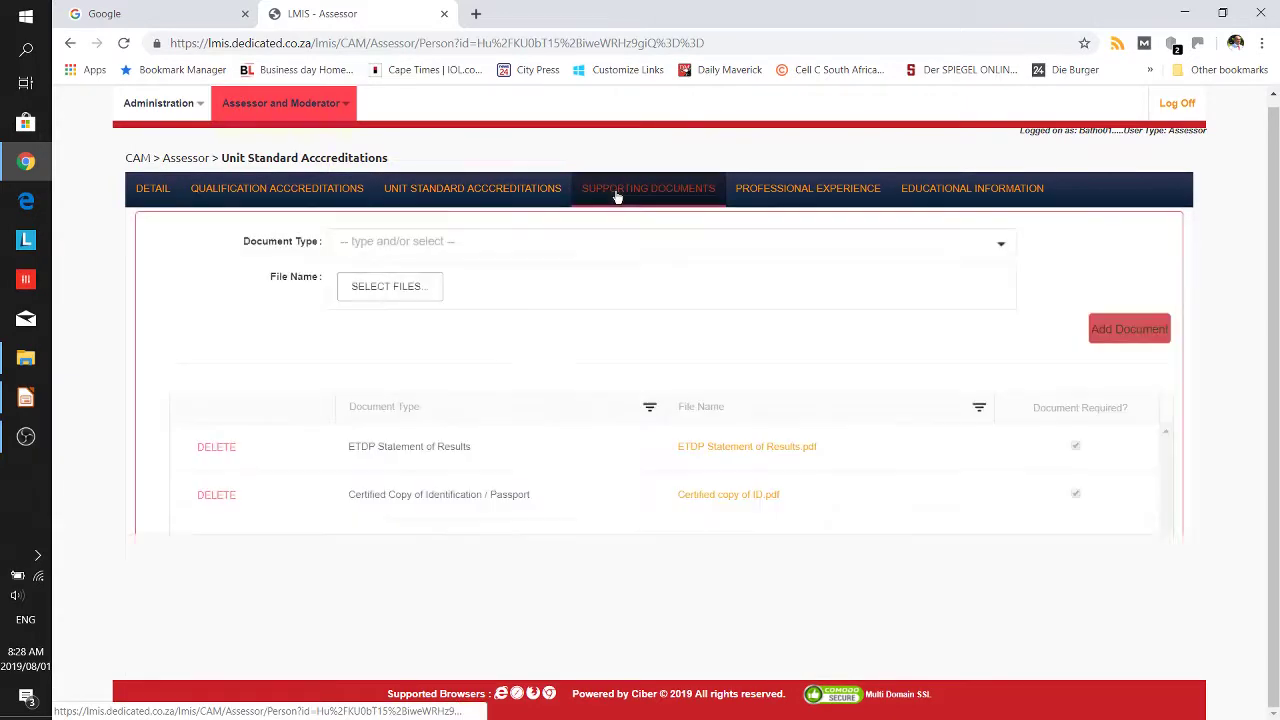
{"action": "left_click", "coordinate": [773, 195]}
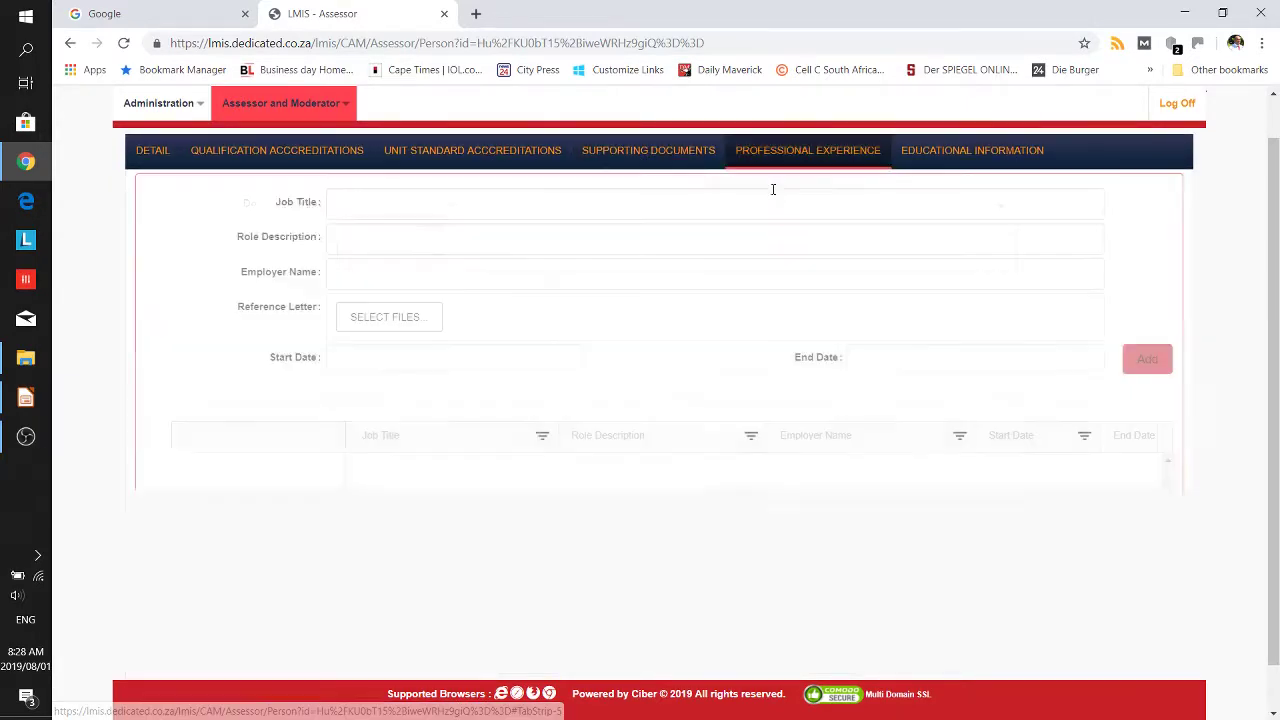
{"action": "left_click", "coordinate": [919, 164]}
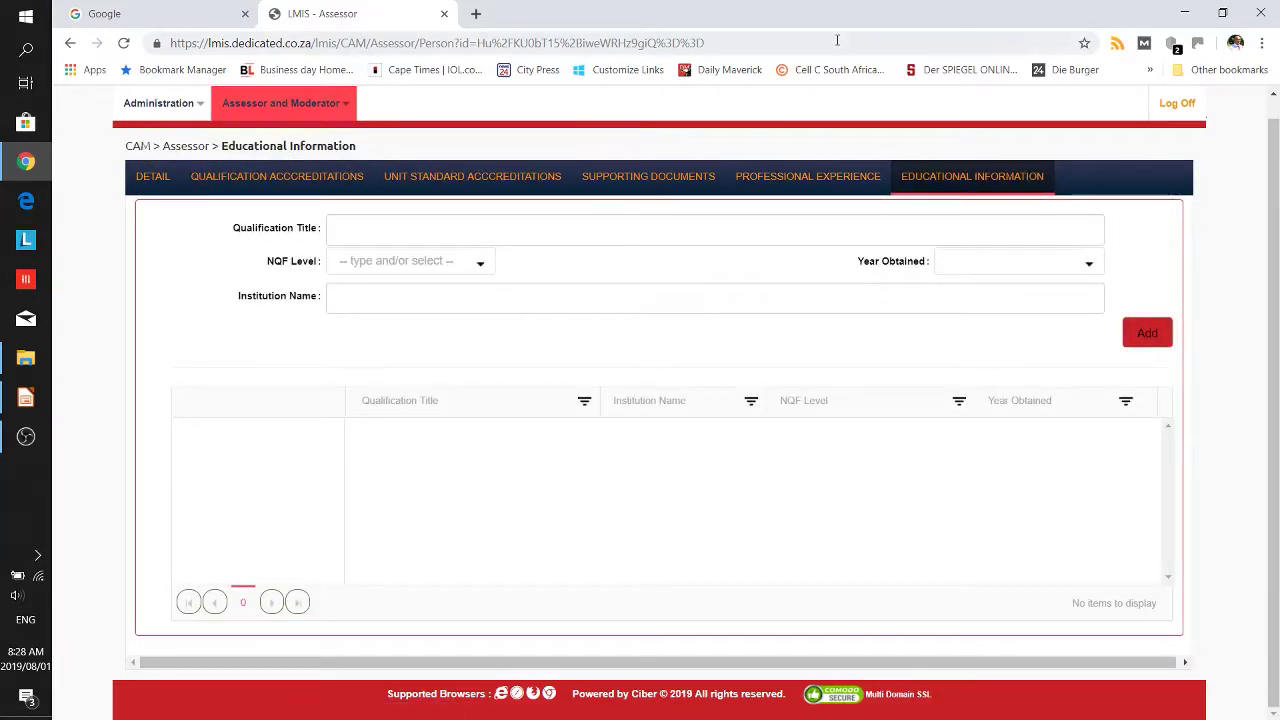
{"action": "left_click", "coordinate": [1189, 119]}
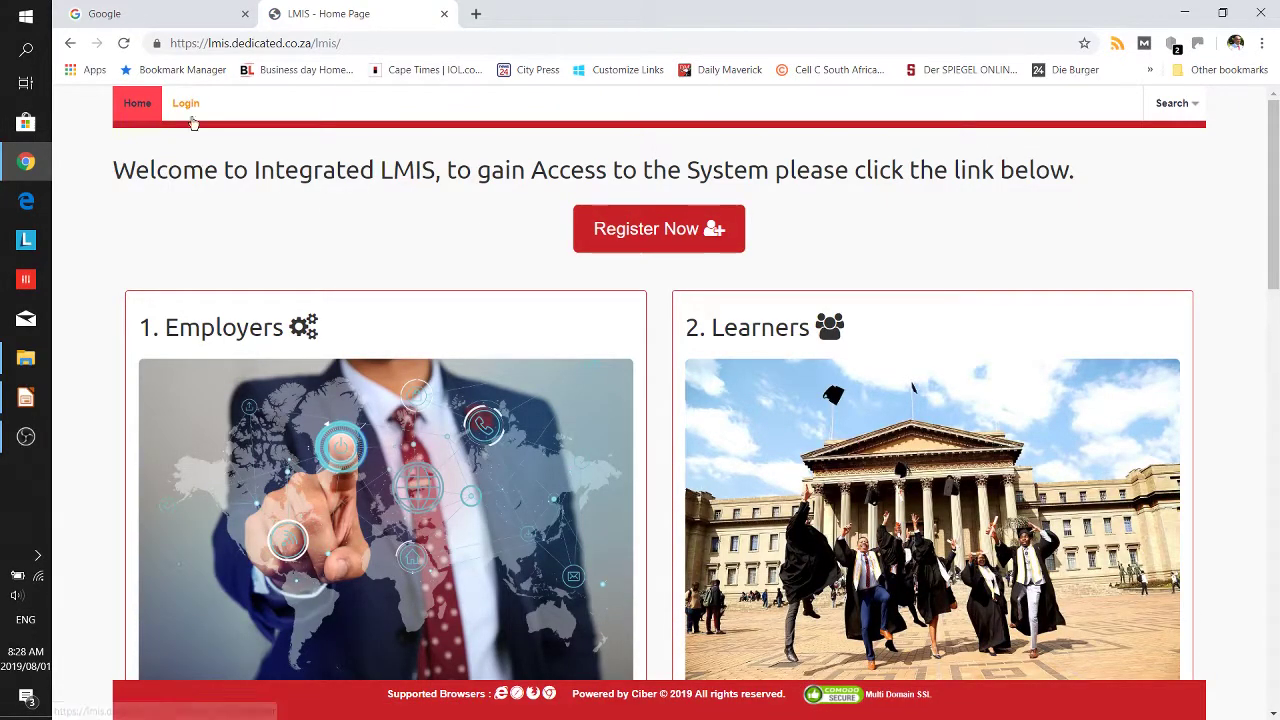
- Log in as Skills Development Facilitator and view the WSP Summary's 2019 Pre-Application record
{"action": "left_click", "coordinate": [190, 116]}
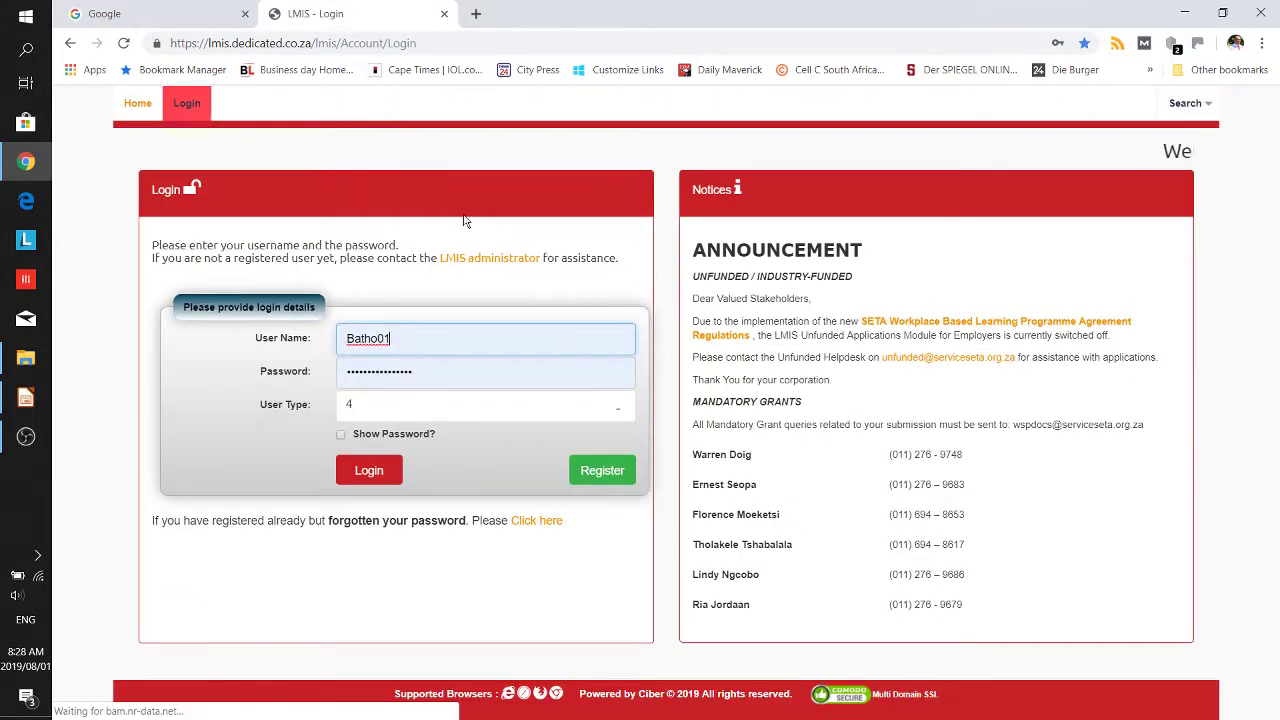
{"action": "left_click", "coordinate": [620, 412]}
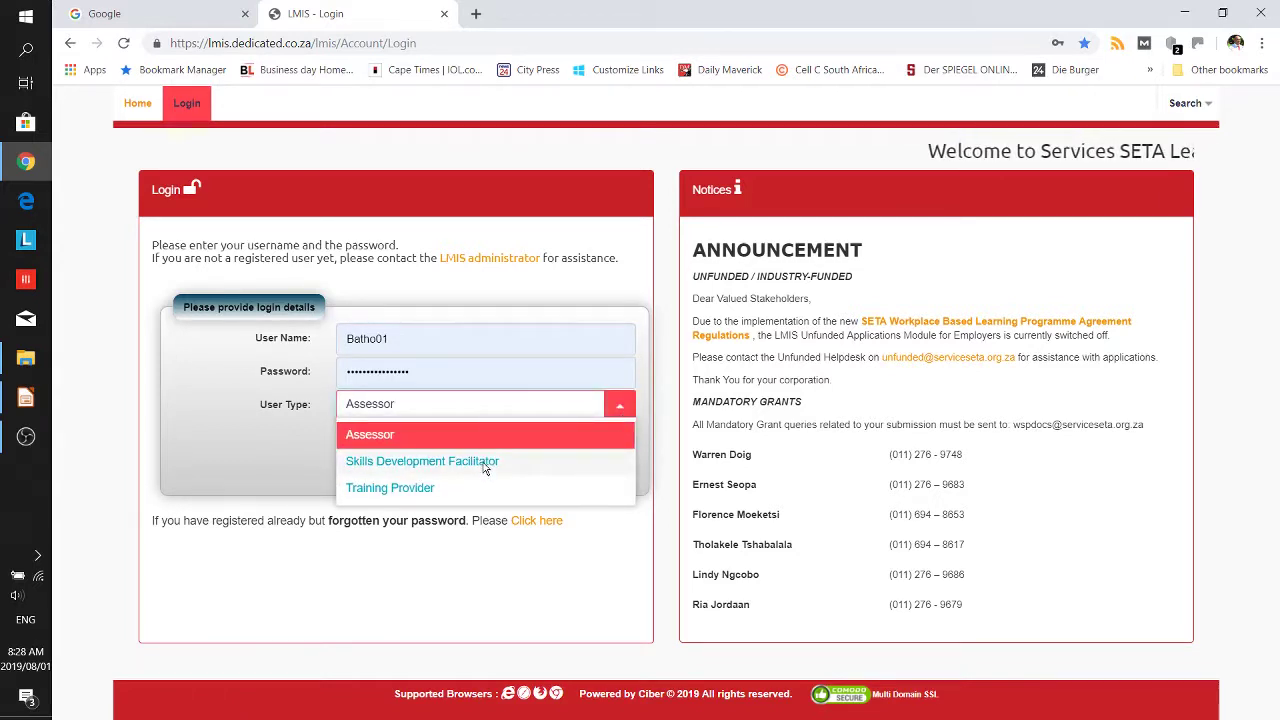
{"action": "left_click", "coordinate": [484, 465]}
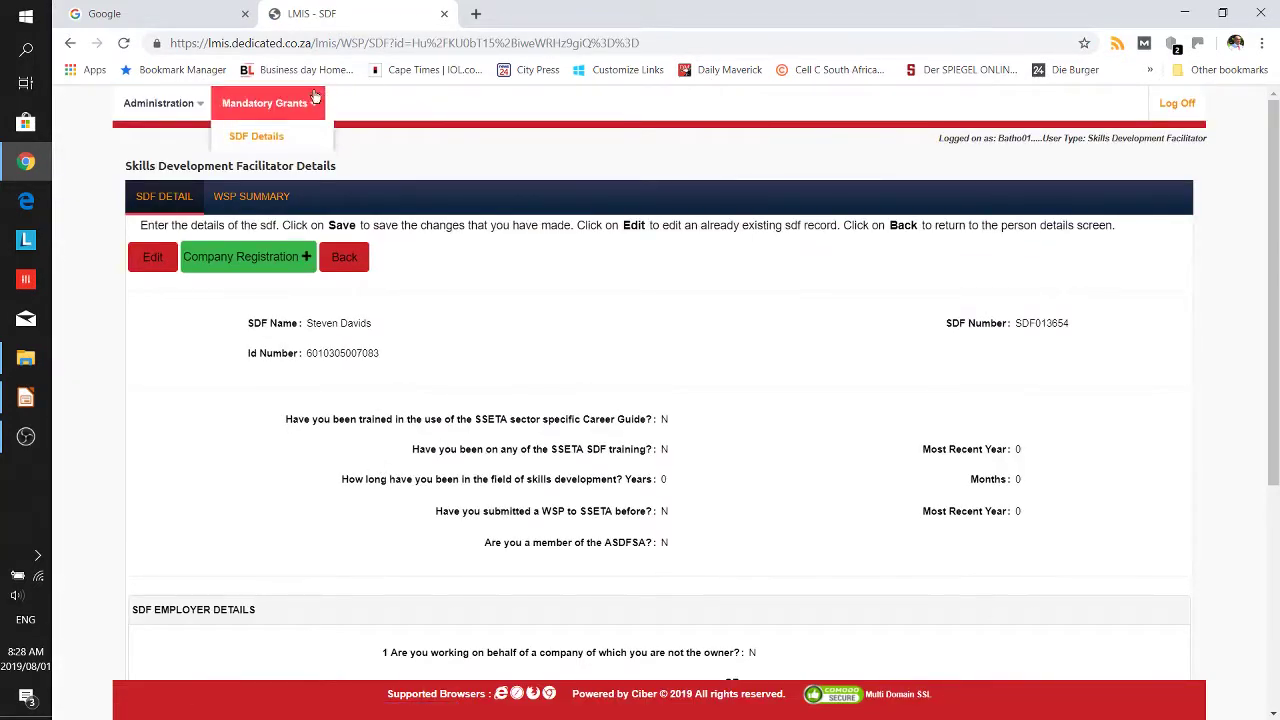
{"action": "left_click", "coordinate": [268, 105]}
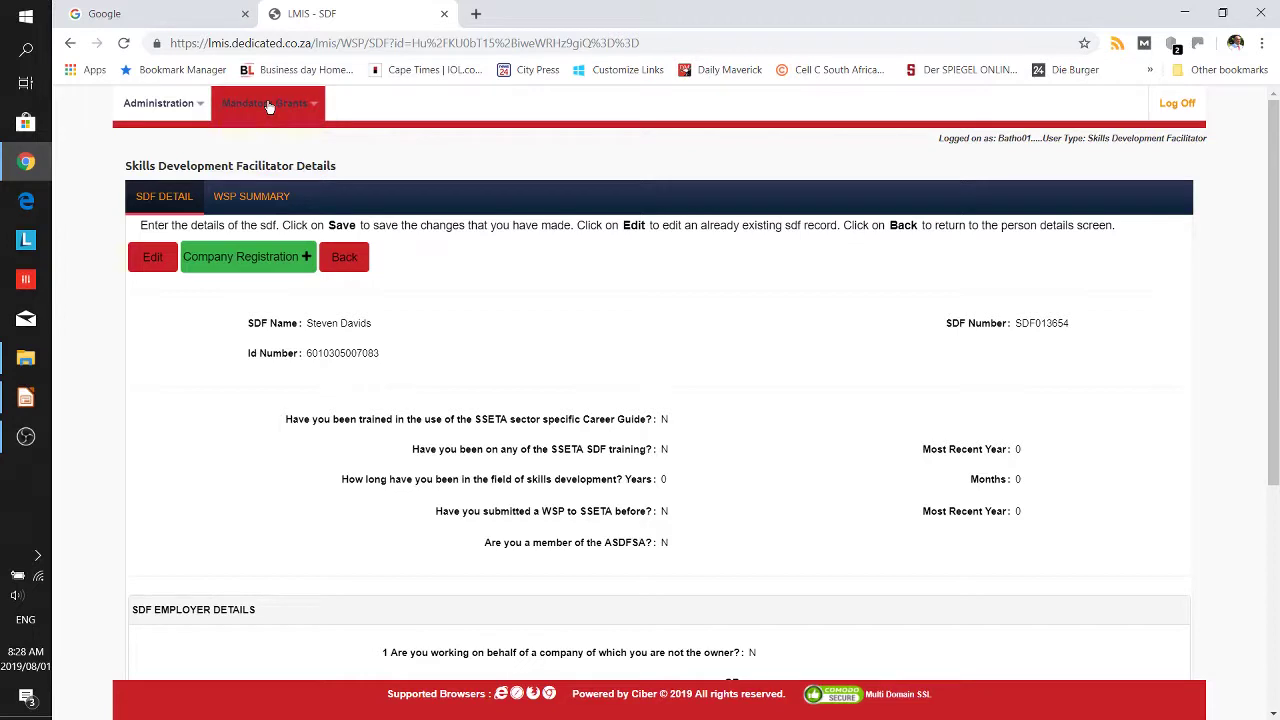
{"action": "left_click", "coordinate": [250, 196]}
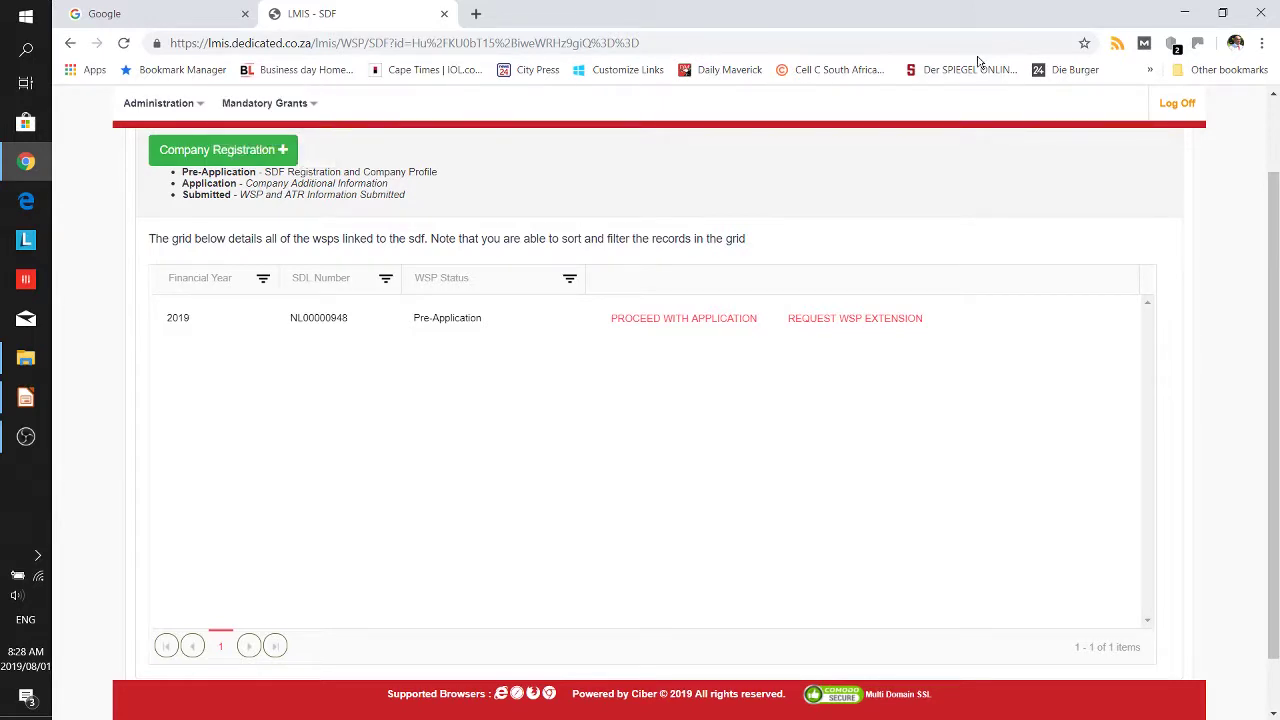
- Log off, sign in as Training Provider to view its menus, then log off again
{"action": "left_click", "coordinate": [1176, 97]}
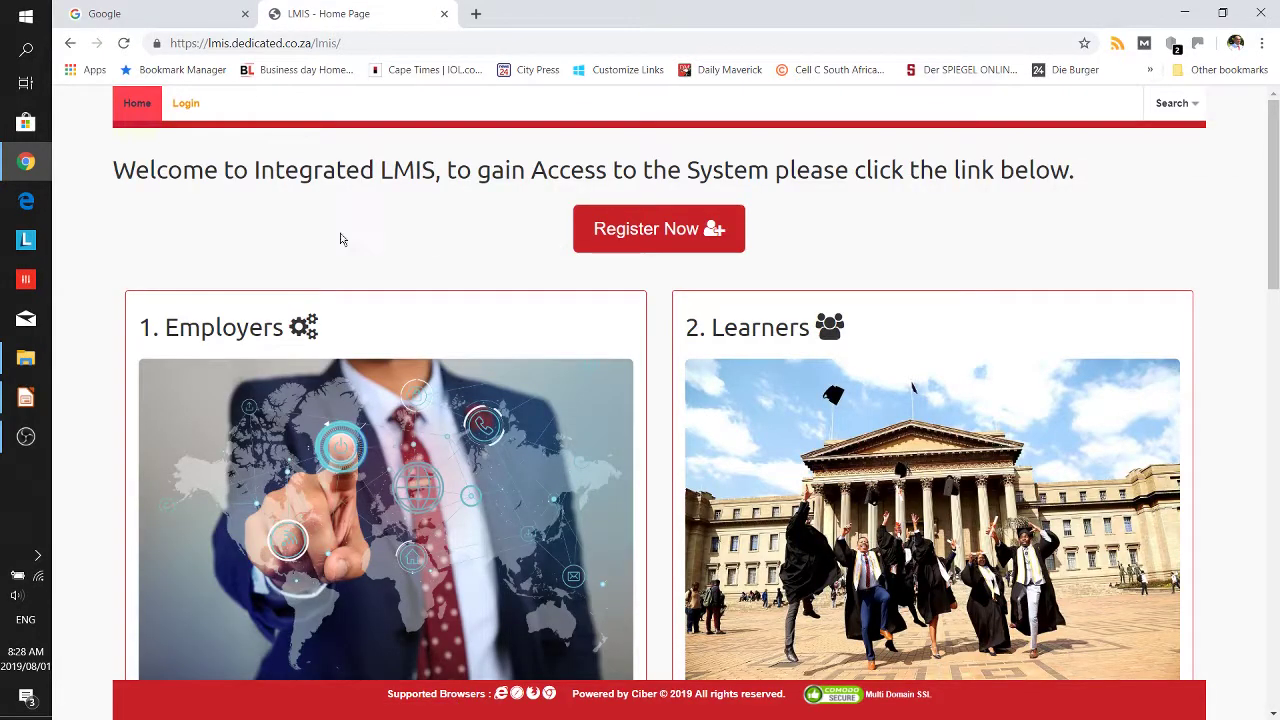
{"action": "left_click", "coordinate": [191, 103]}
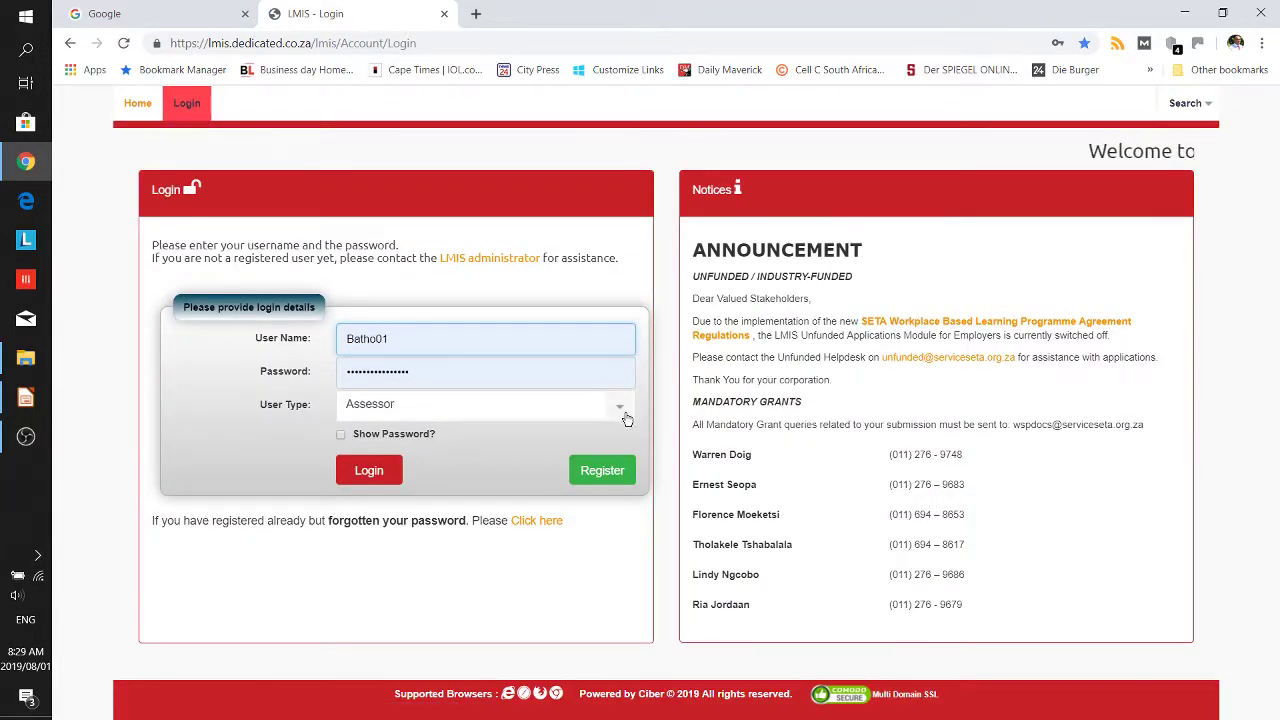
{"action": "left_click", "coordinate": [620, 407]}
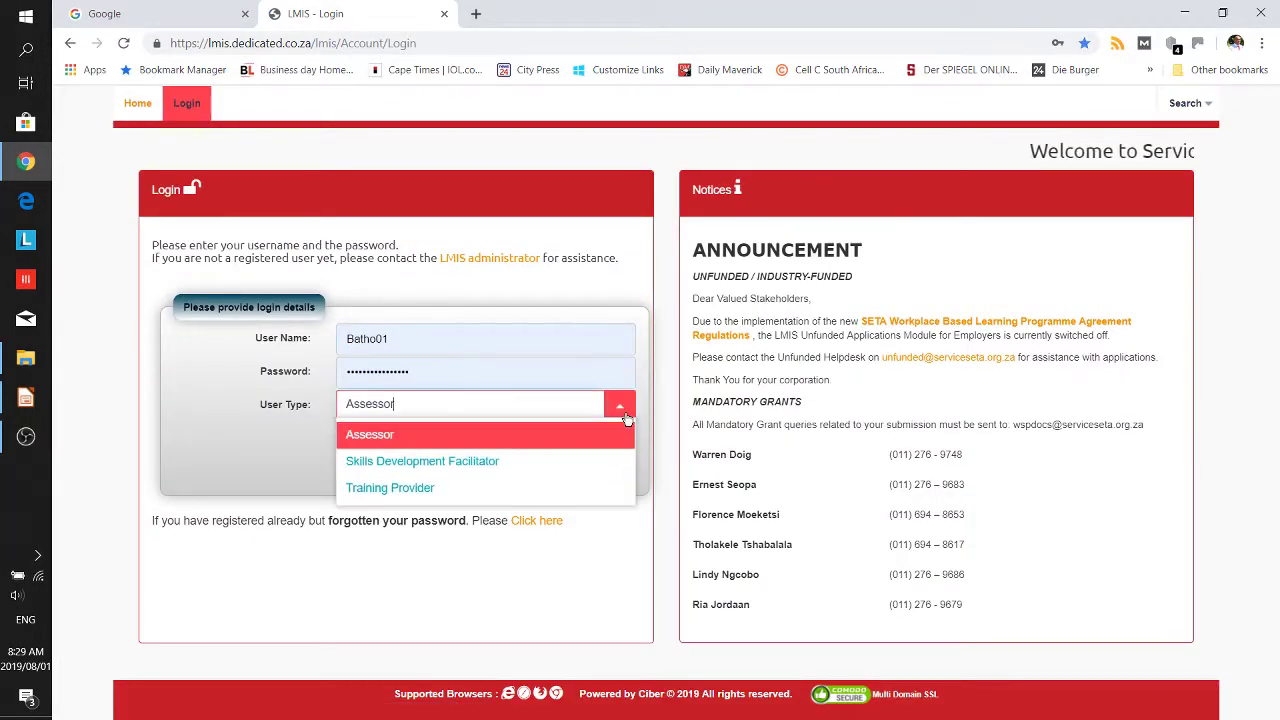
{"action": "left_click", "coordinate": [420, 487]}
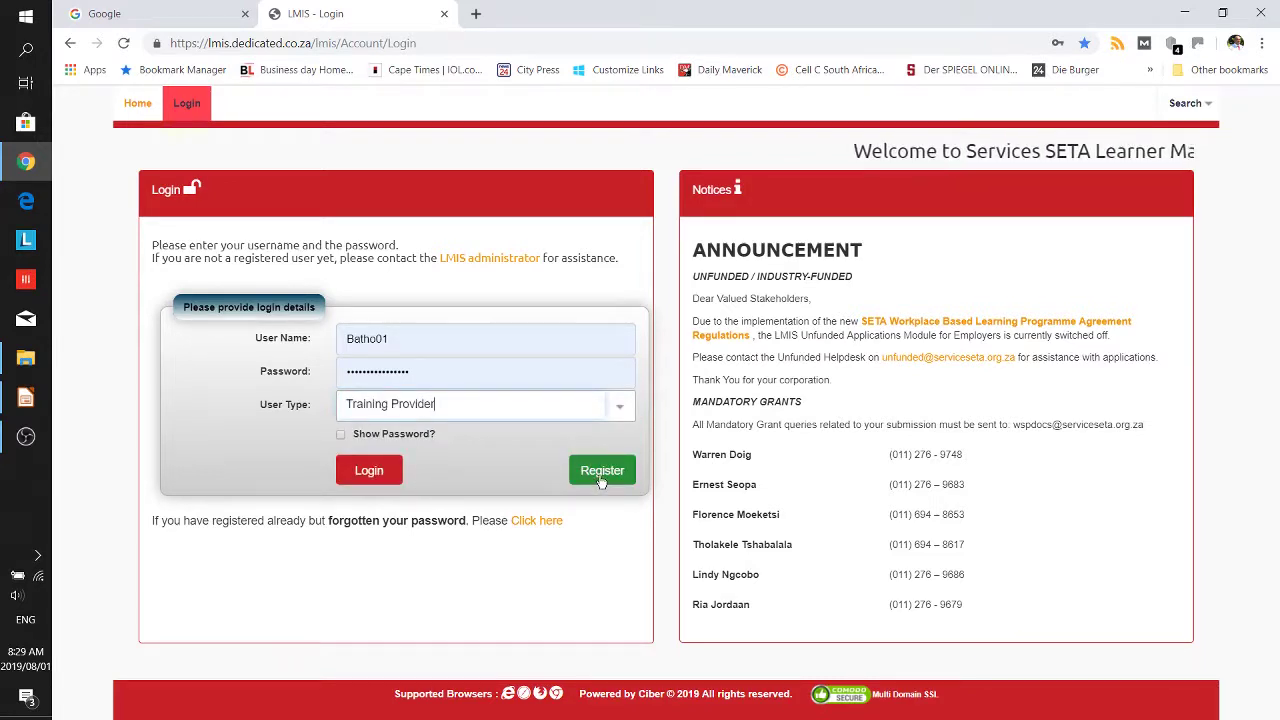
{"action": "left_click", "coordinate": [382, 476]}
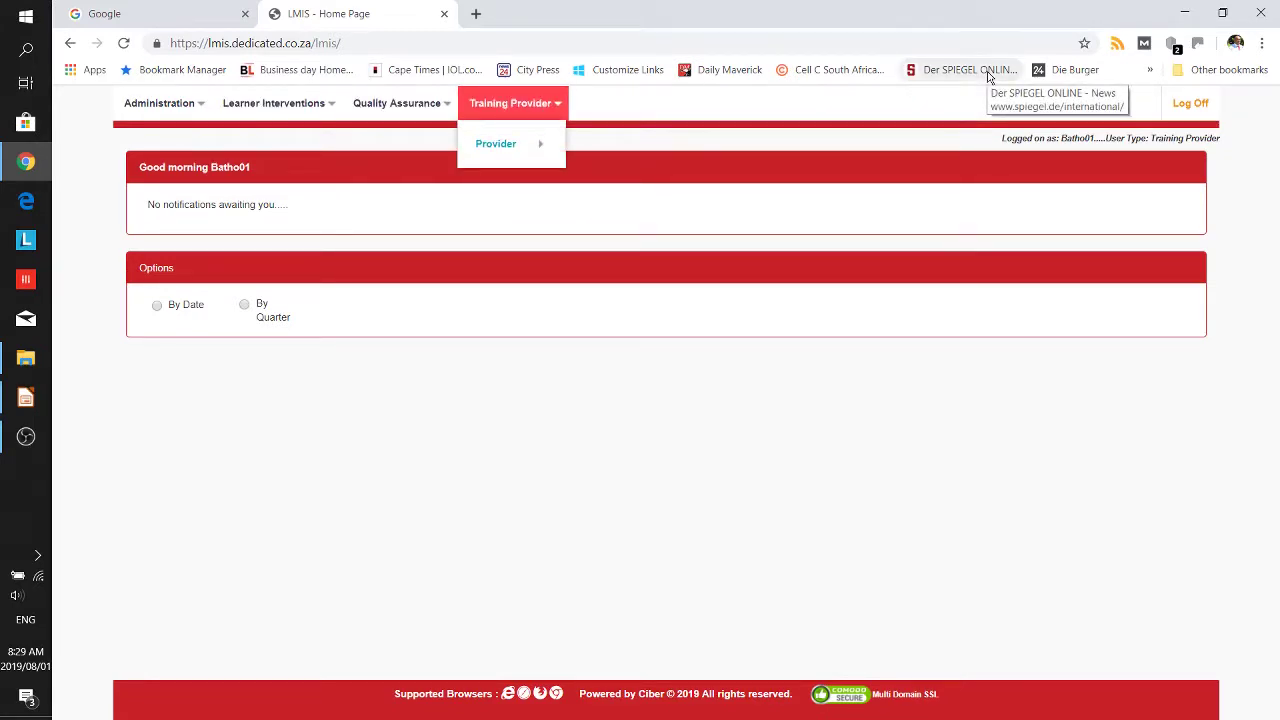
{"action": "left_click", "coordinate": [1185, 110]}
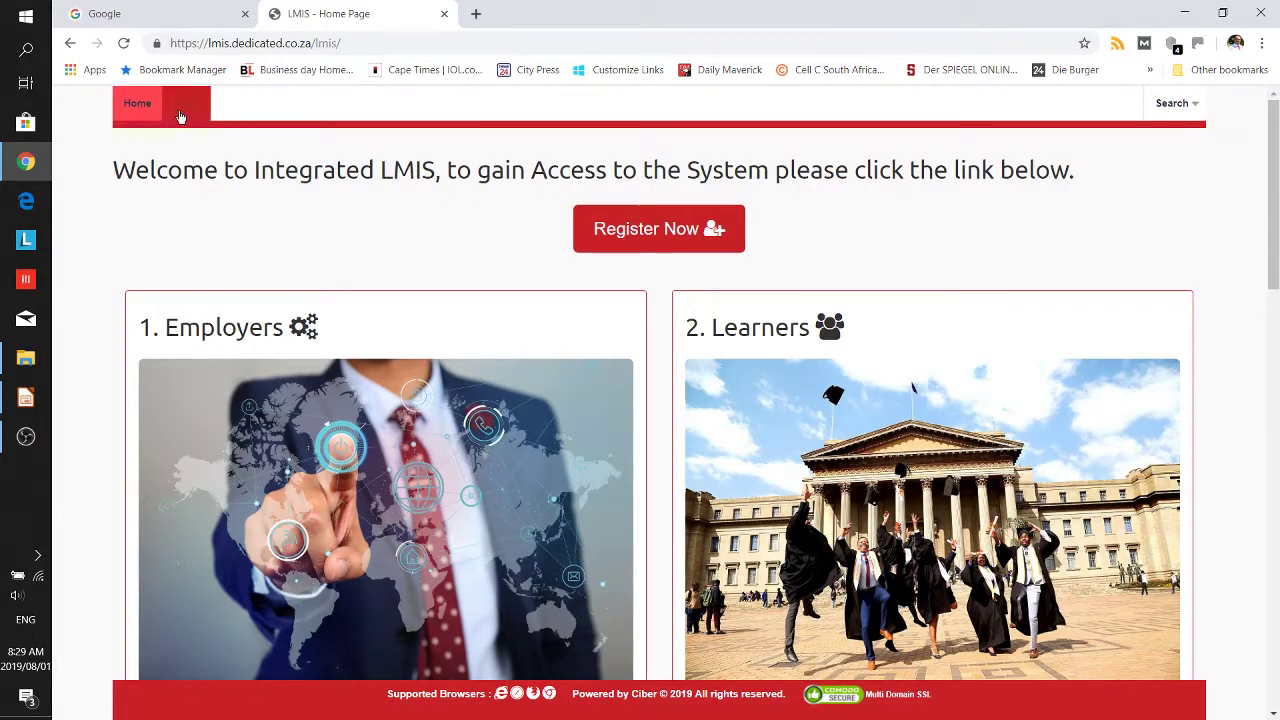
- Return to the login page and list the three user-type options
{"action": "left_click", "coordinate": [189, 116]}
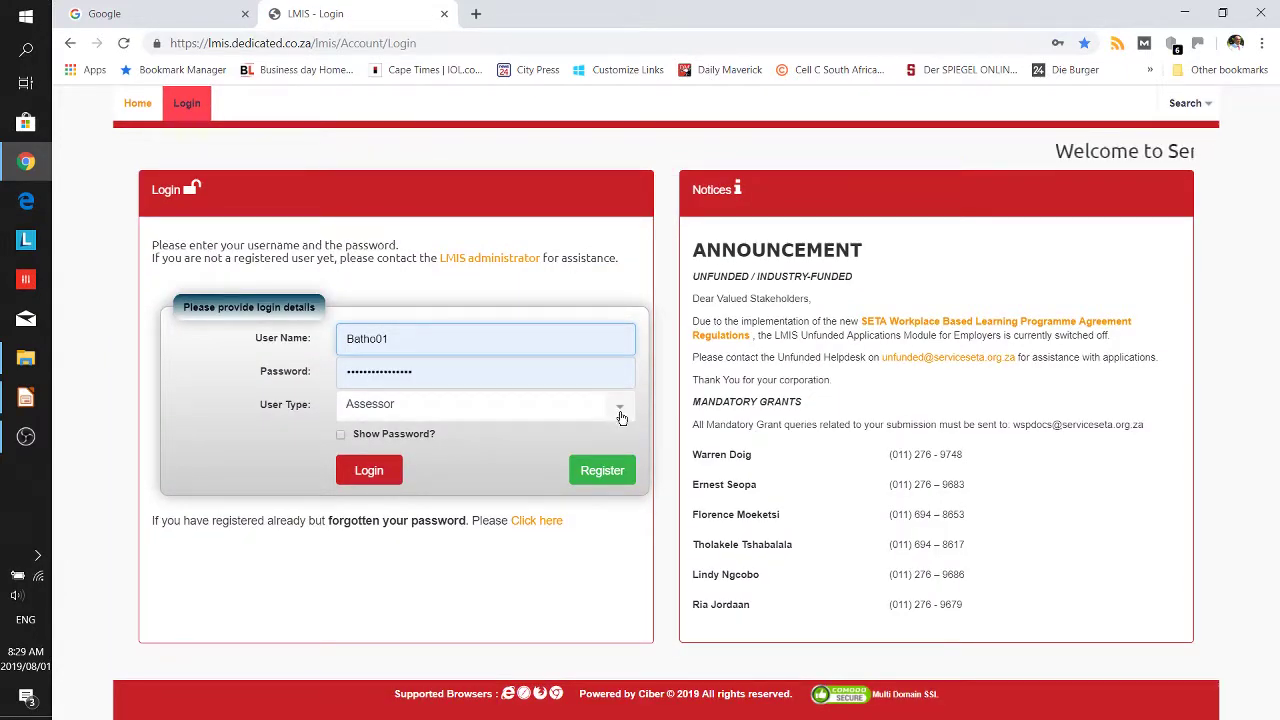
{"action": "left_click", "coordinate": [620, 410]}
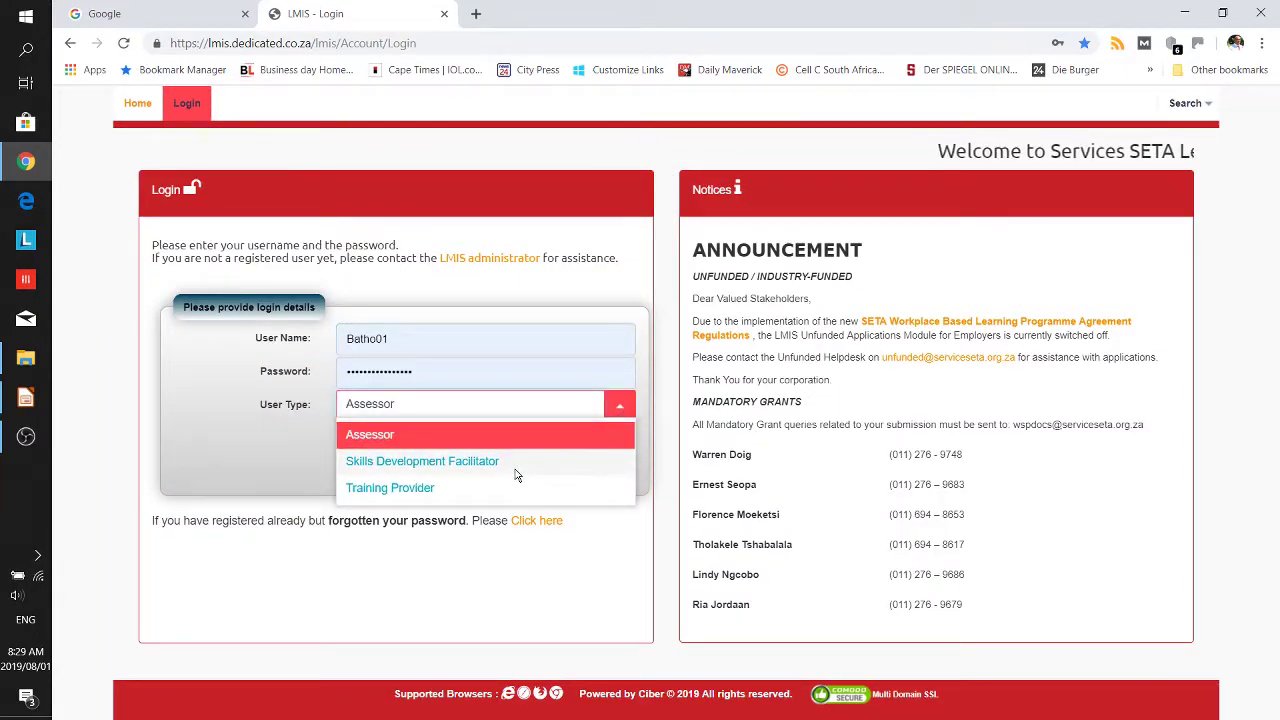